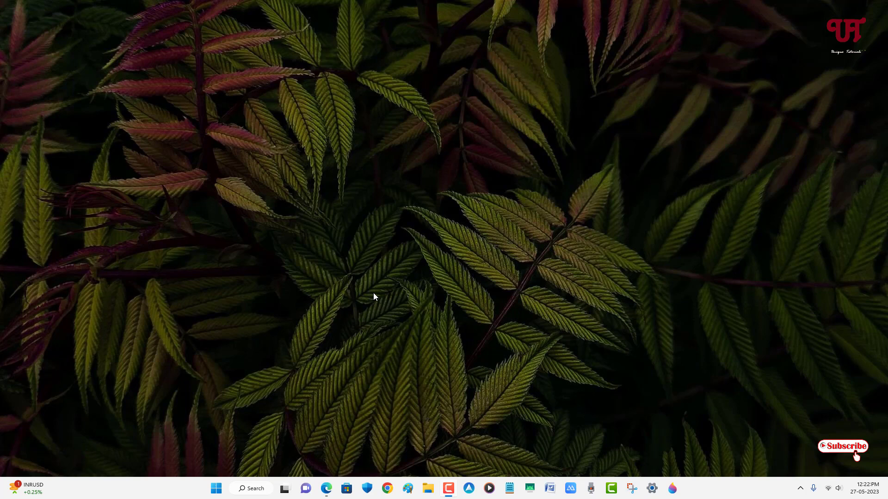
# Step: Check the desktop menu icons, then get AccentColorizer-E11.exe from the v1.1.2 GitHub release
pyautogui.rightClick(369, 236)
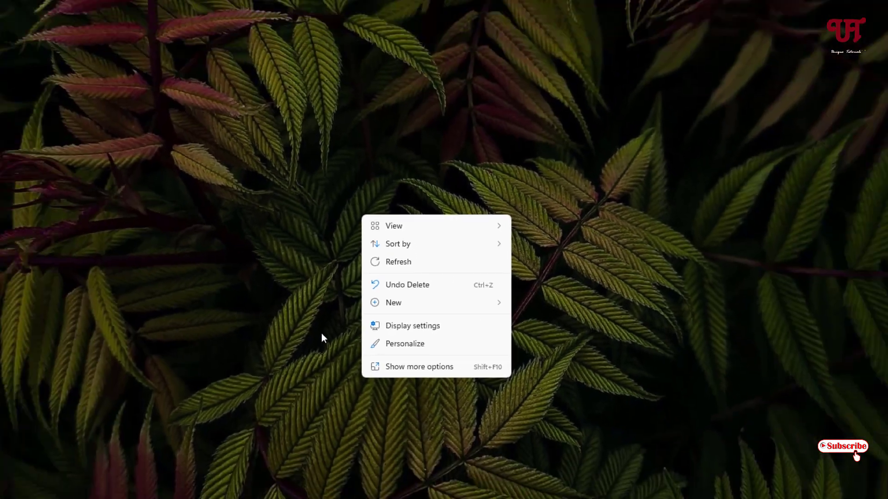
pyautogui.click(321, 334)
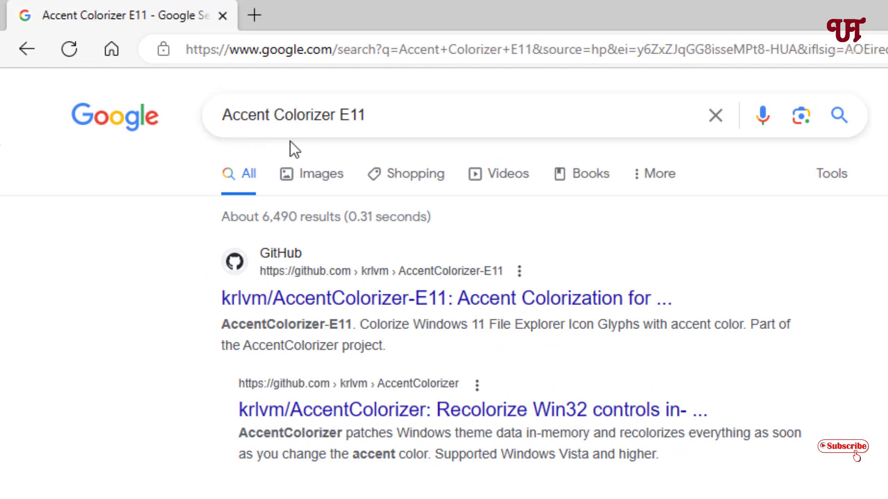
pyautogui.click(362, 306)
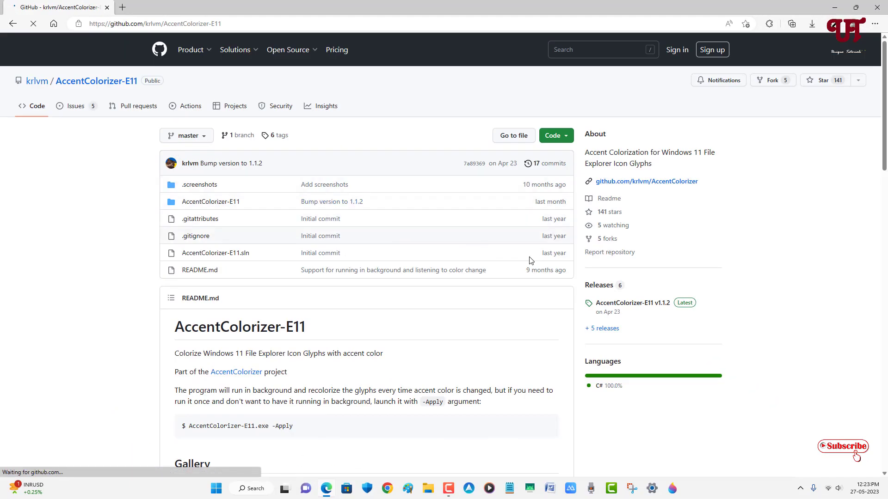
pyautogui.click(615, 305)
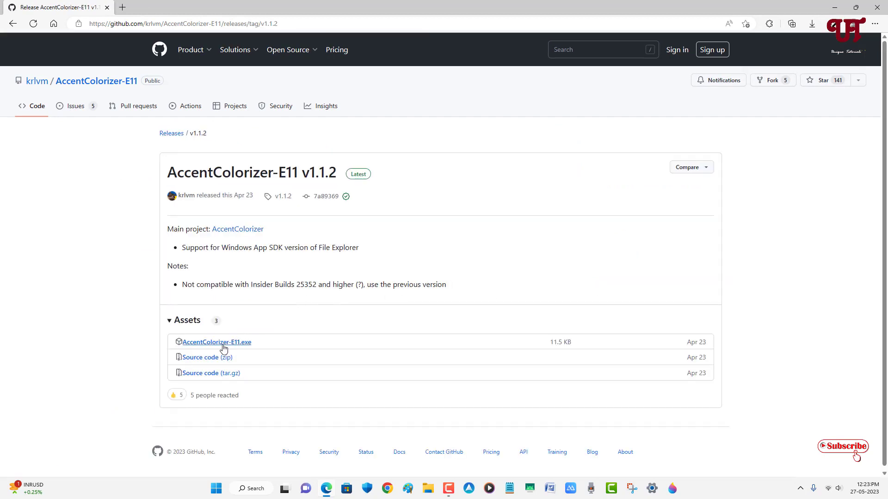
pyautogui.click(225, 348)
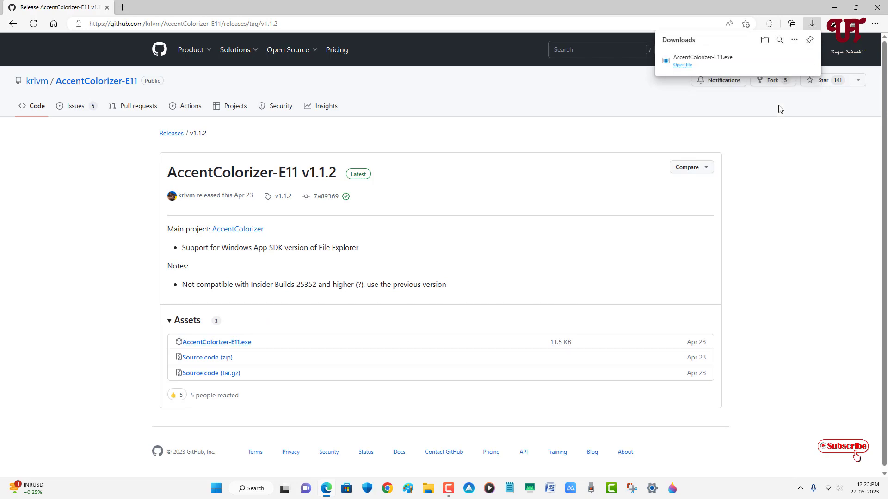
# Step: Close Edge and launch the downloaded AccentColorizer-E11 from the Downloads folder
pyautogui.moveTo(735, 59)
pyautogui.click(778, 63)
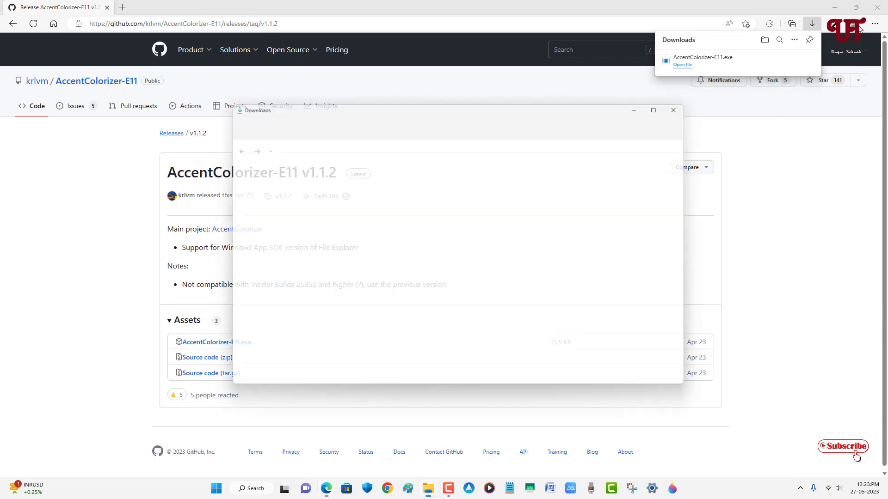
pyautogui.click(877, 8)
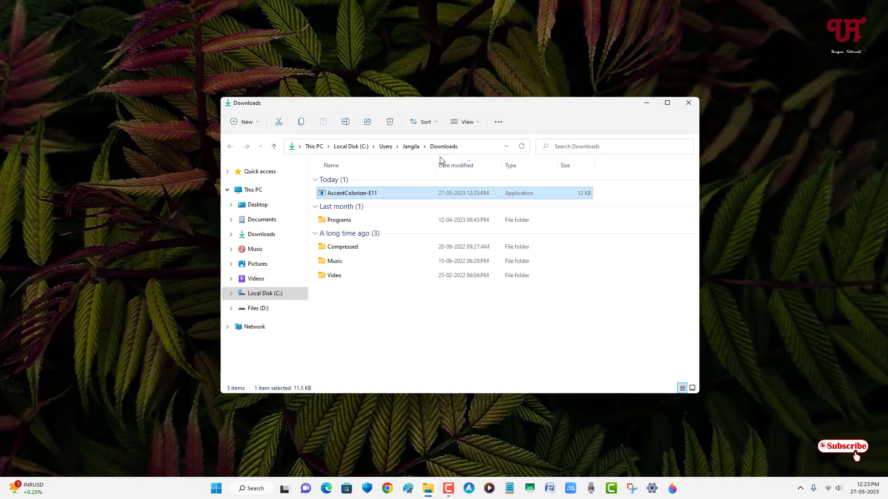
pyautogui.doubleClick(356, 193)
# Step: Minimize Explorer and inspect the desktop context-menu icons
pyautogui.click(651, 105)
pyautogui.rightClick(237, 200)
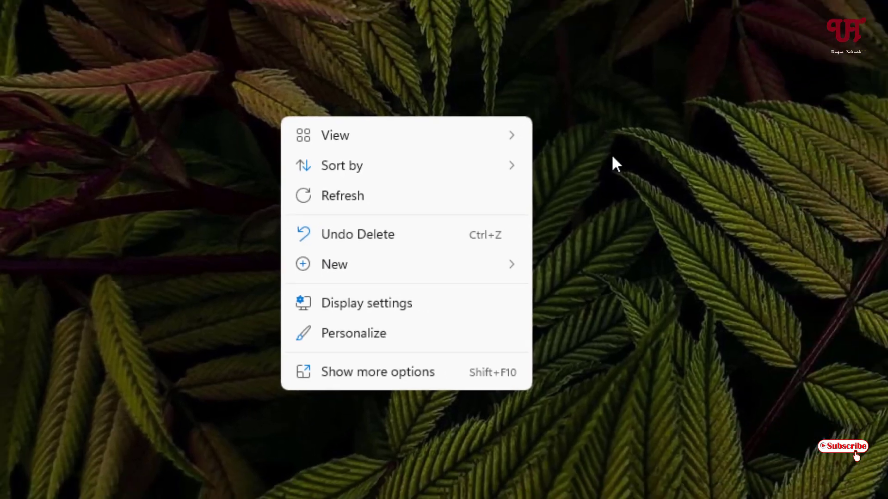
pyautogui.click(545, 326)
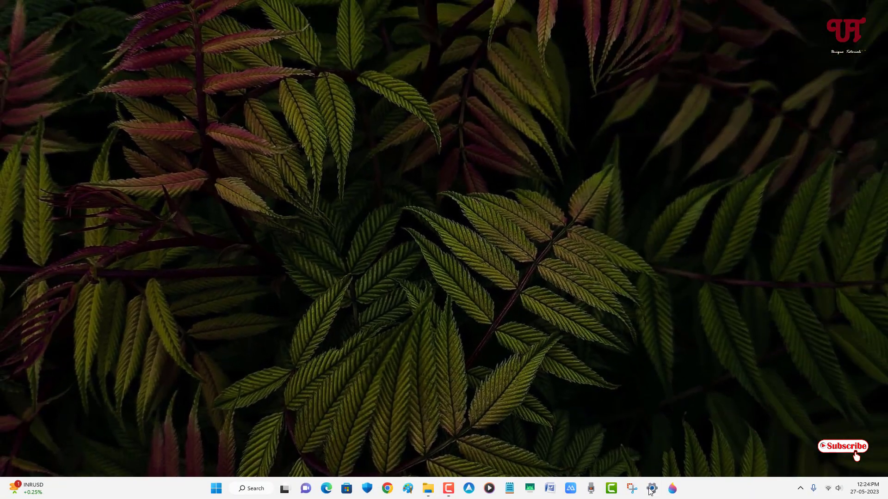
# Step: Pick the Rose bright tile as the accent colour under Personalization > Colors
pyautogui.click(650, 491)
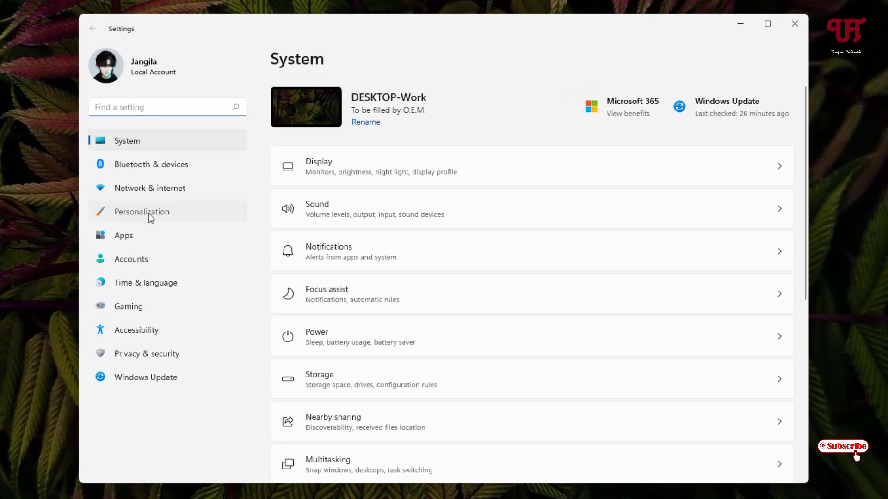
pyautogui.click(148, 213)
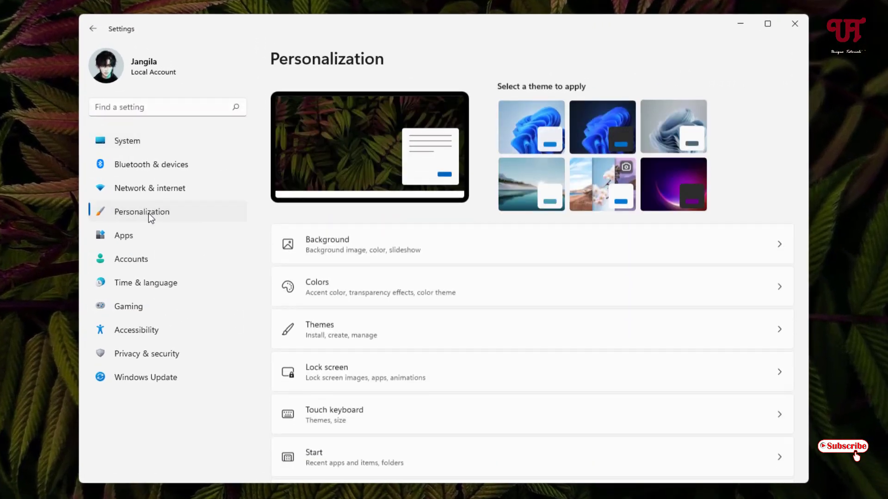
pyautogui.click(312, 287)
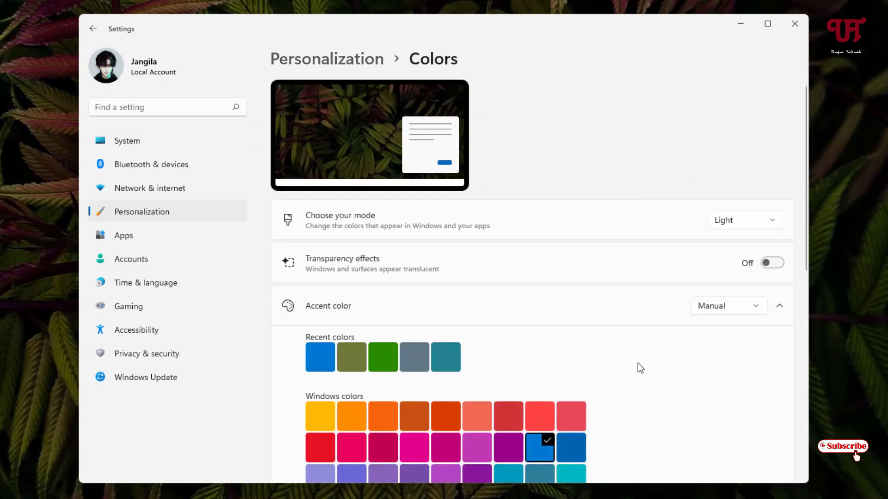
pyautogui.scroll(-3, 638, 360)
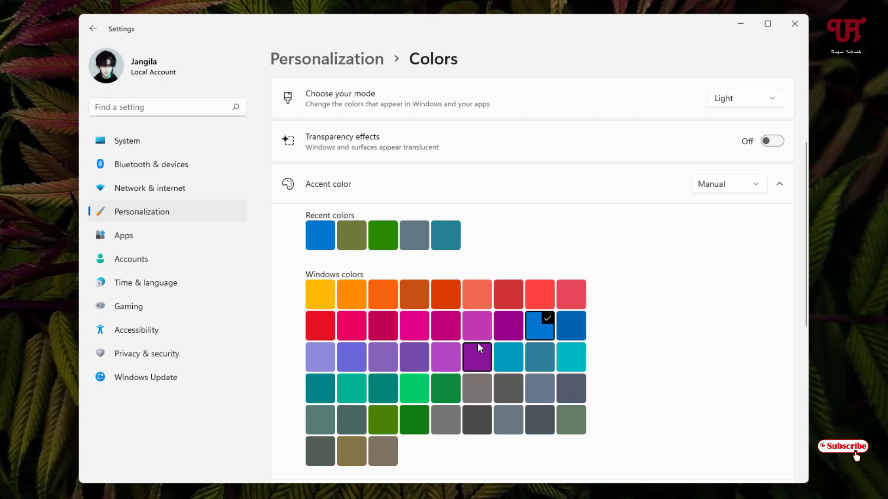
pyautogui.click(353, 329)
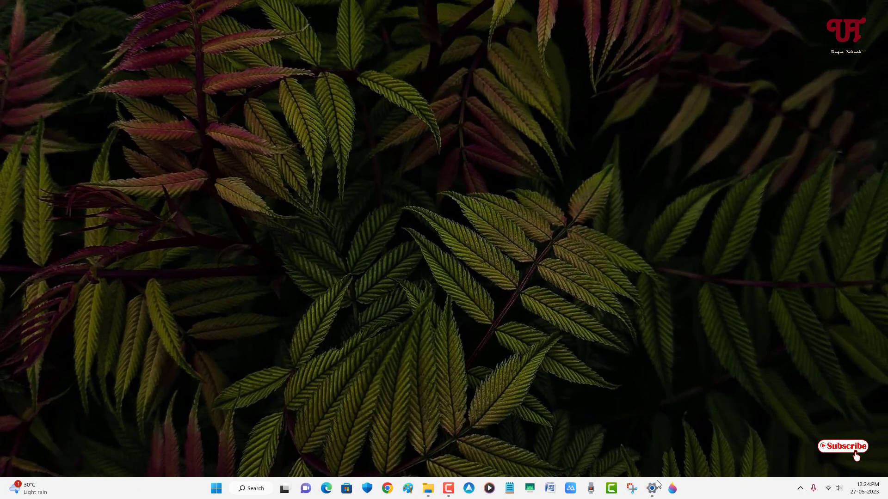
# Step: Switch the accent to Turf green and verify the green desktop menu icons
pyautogui.click(653, 488)
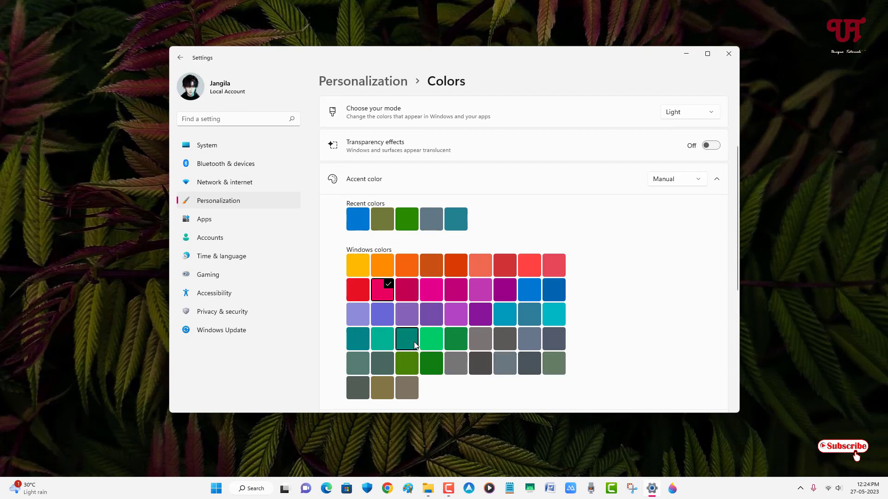
pyautogui.click(429, 344)
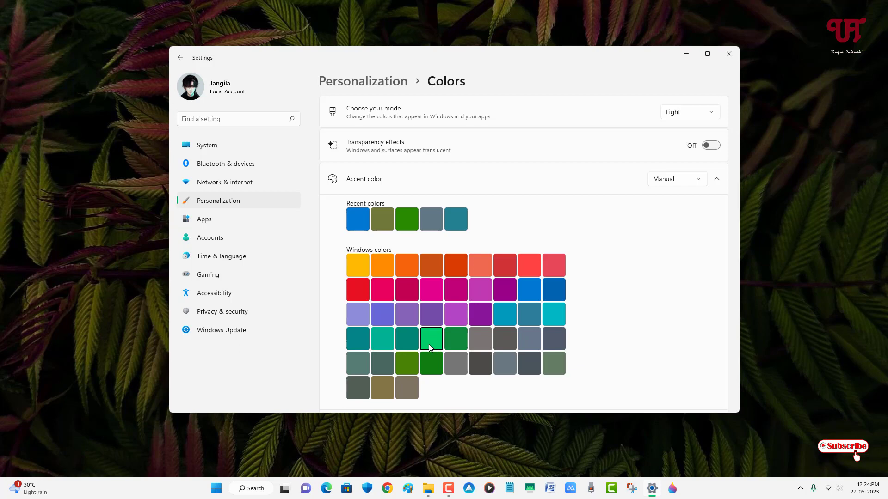
pyautogui.click(687, 53)
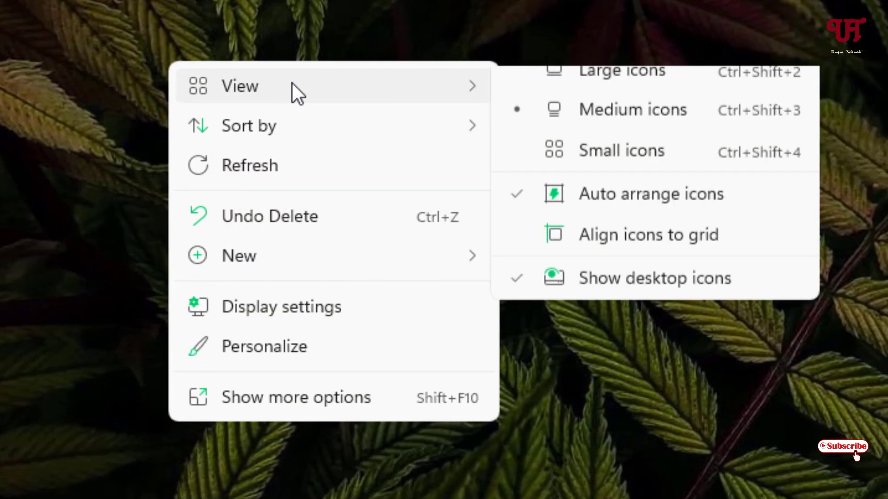
pyautogui.moveTo(241, 113)
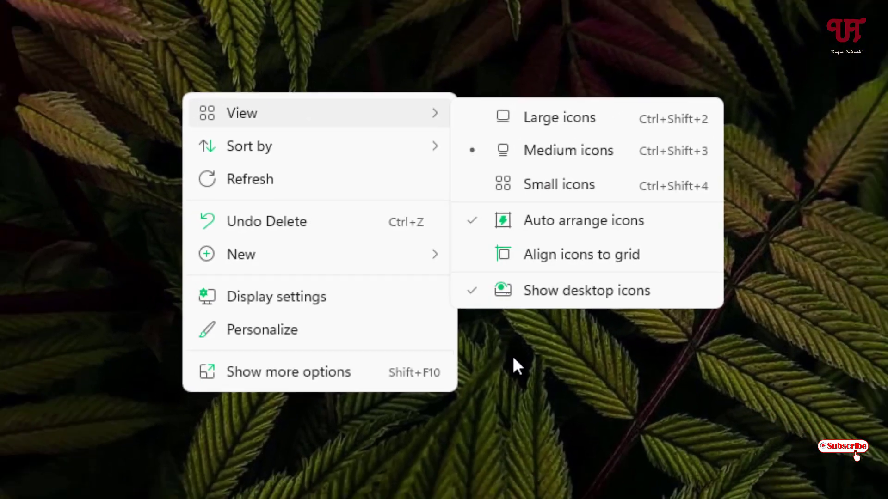
pyautogui.click(512, 365)
# Step: Choose the Blue accent tile again and confirm the desktop menu icons are blue
pyautogui.click(653, 489)
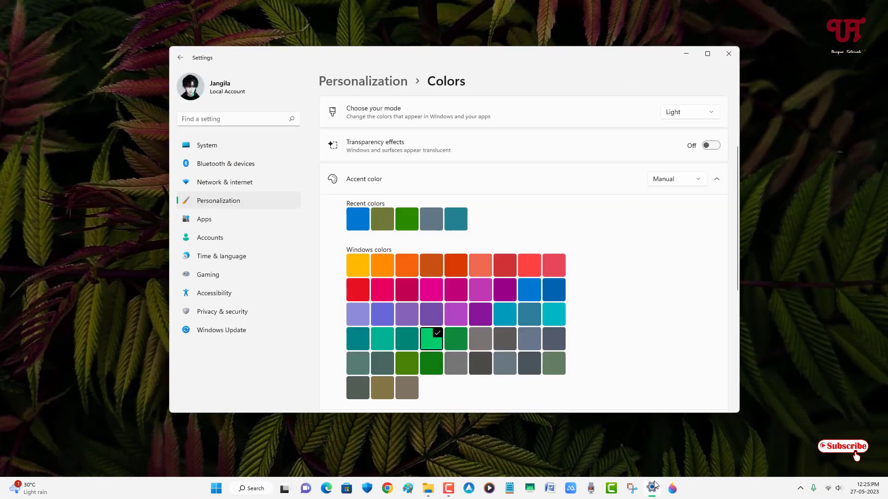
pyautogui.click(530, 296)
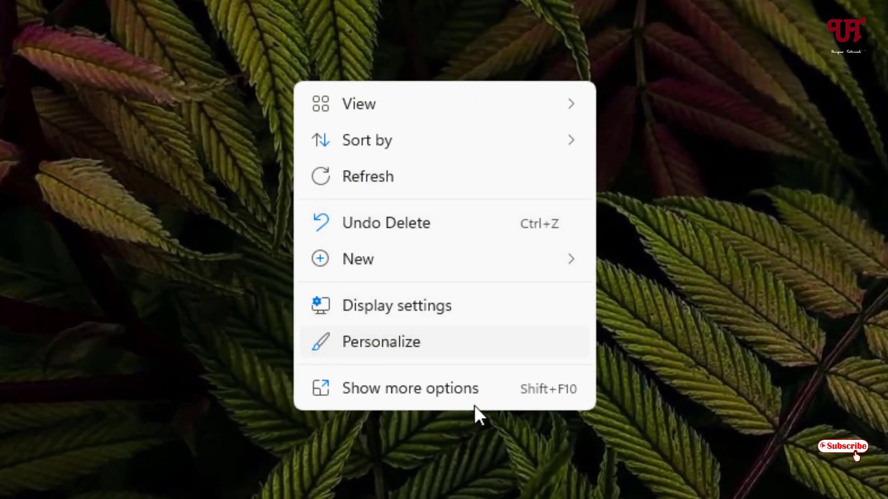
pyautogui.click(610, 464)
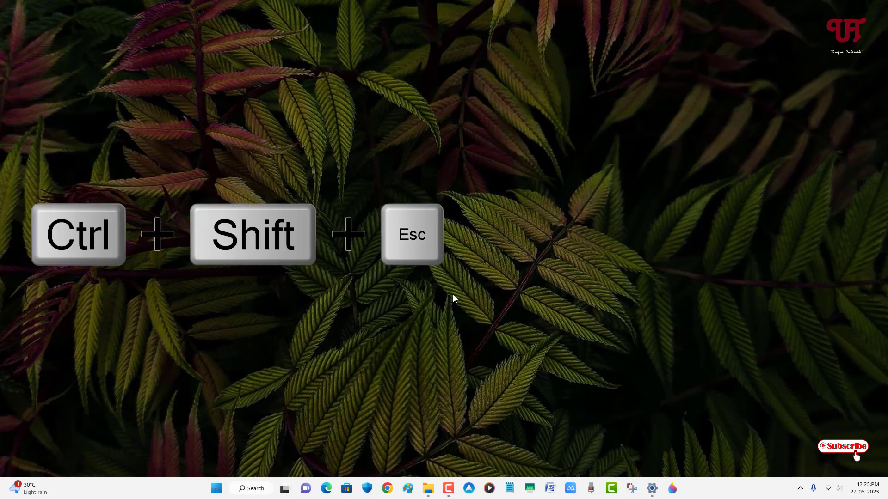
# Step: End the AccentColorizer-E11 background task via Ctrl+Shift+Esc, then close Task Manager
pyautogui.hotkey('ctrl', 'shift', 'Escape')
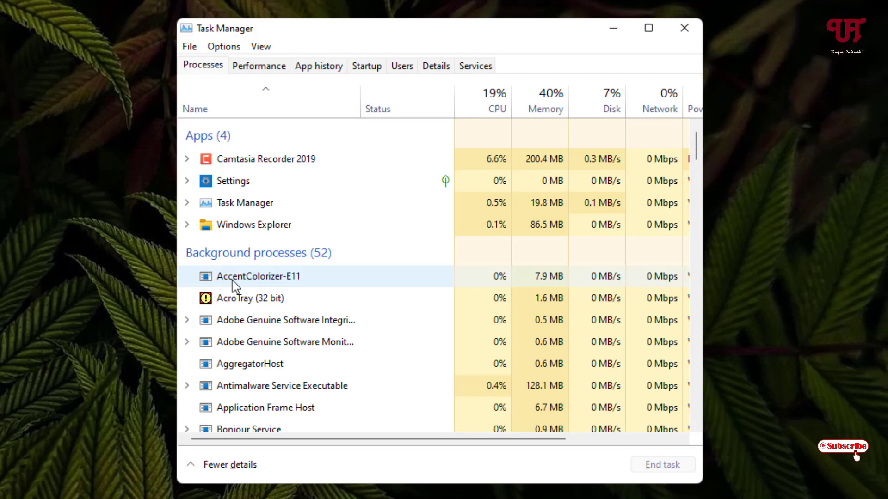
pyautogui.click(234, 283)
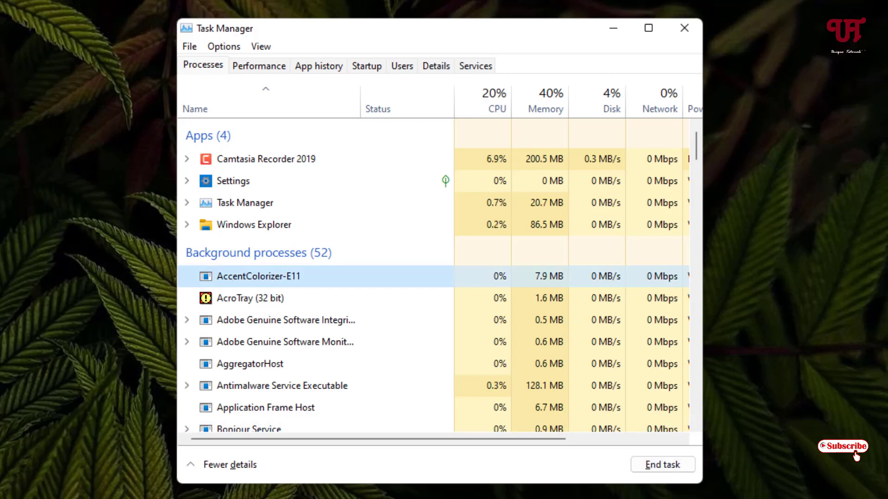
pyautogui.click(661, 473)
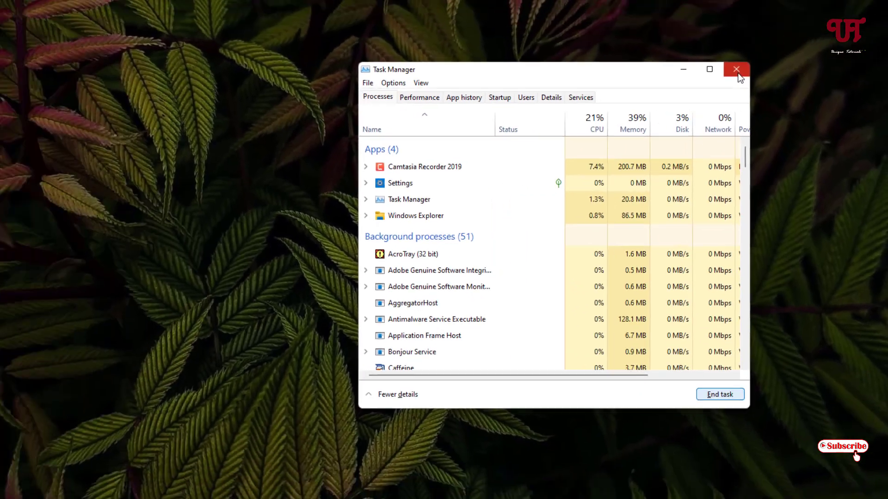
pyautogui.click(684, 28)
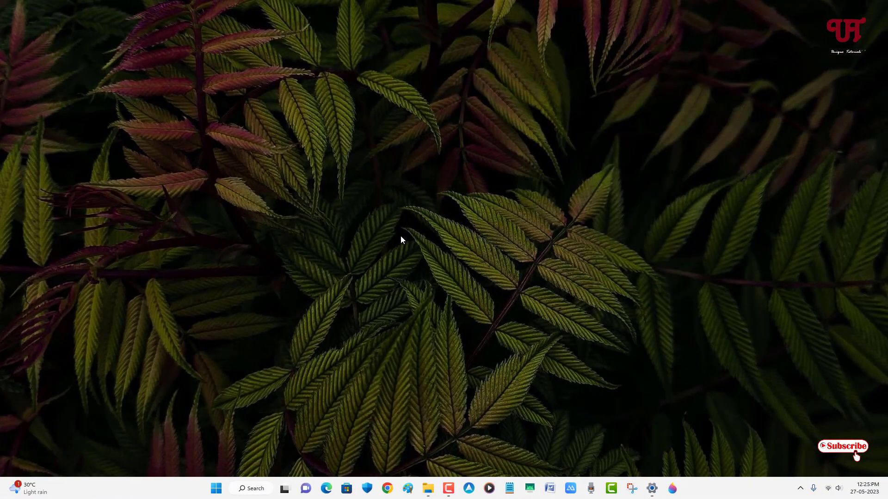